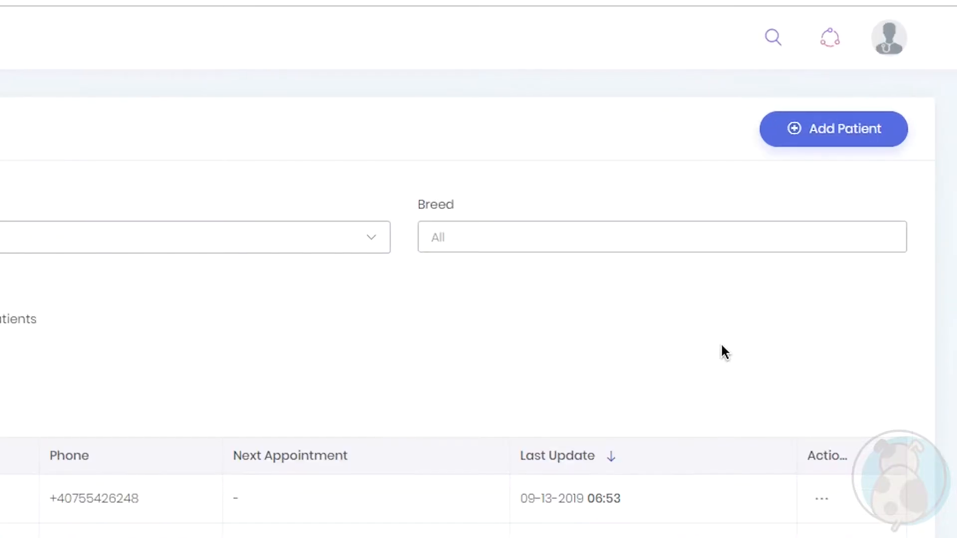
# Go to the clinic's Administration settings from the avatar account menu
pyautogui.click(882, 54)
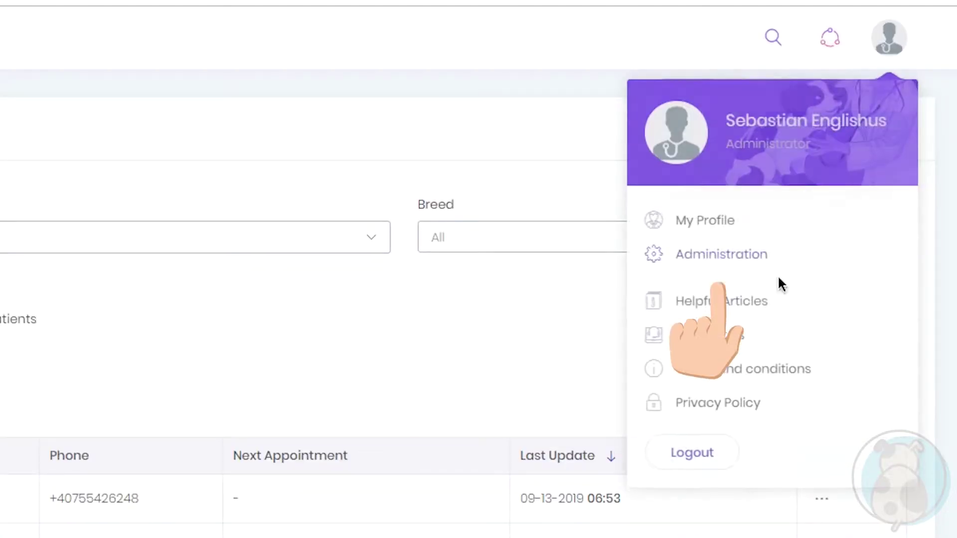
pyautogui.click(722, 252)
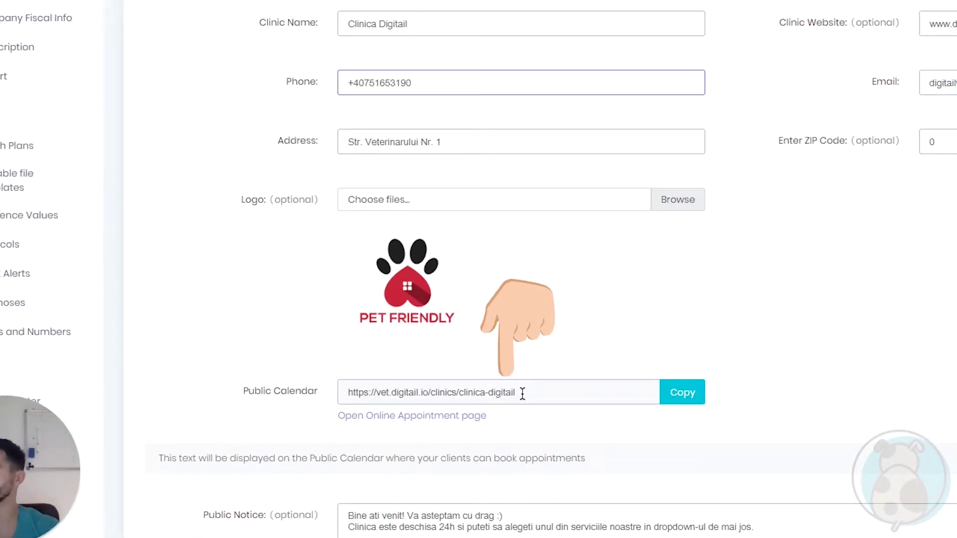
# Select the clinic's public calendar URL for copying and start a new browser tab
pyautogui.moveTo(522, 393); pyautogui.dragTo(346, 394)
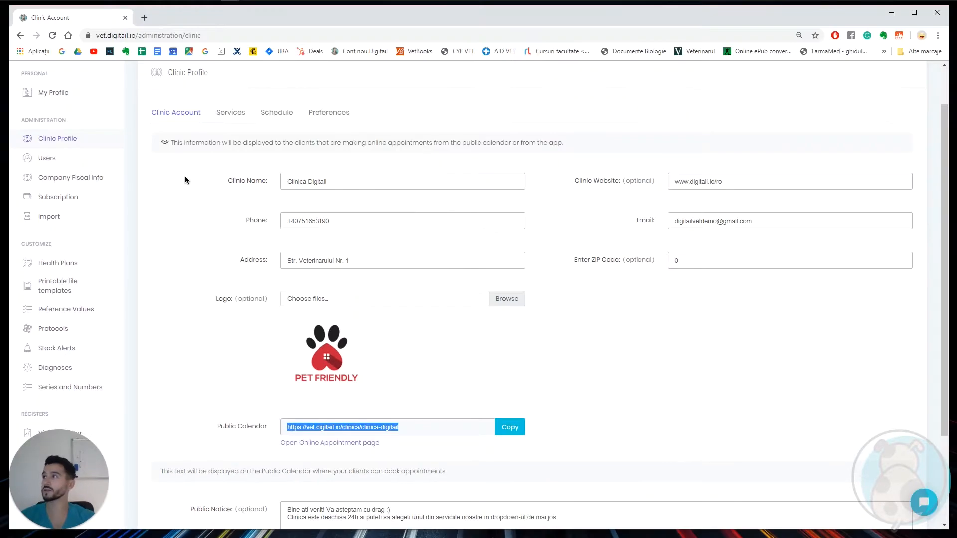
pyautogui.hotkey('ctrl', 't')
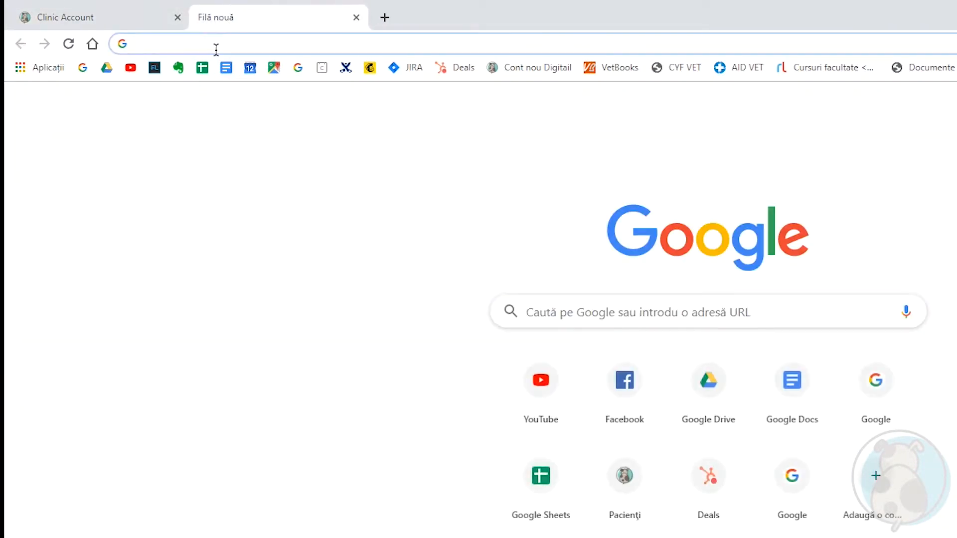
pyautogui.write('face')
# Go to facebook.com/medviovet and start '+ Add a Button' on the clinic page
pyautogui.click(185, 112)
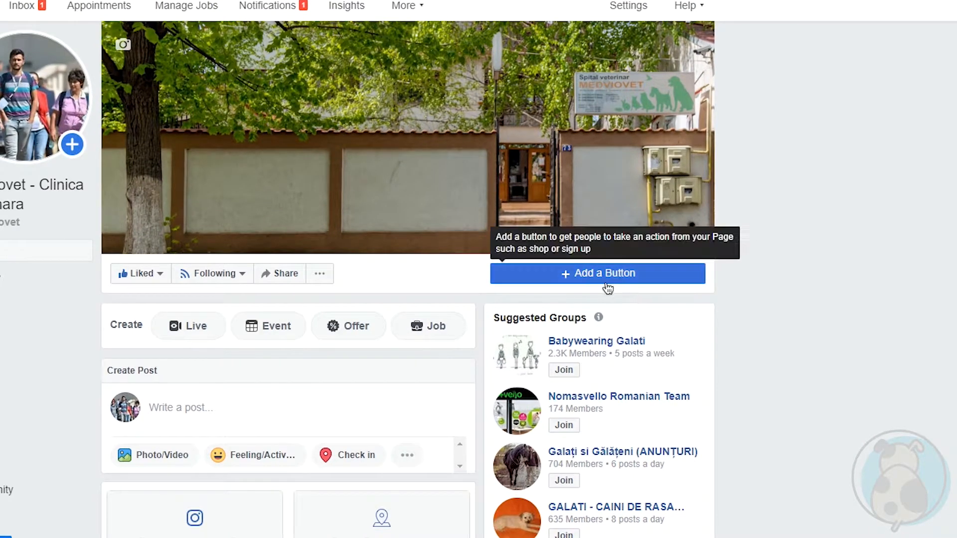
pyautogui.click(605, 273)
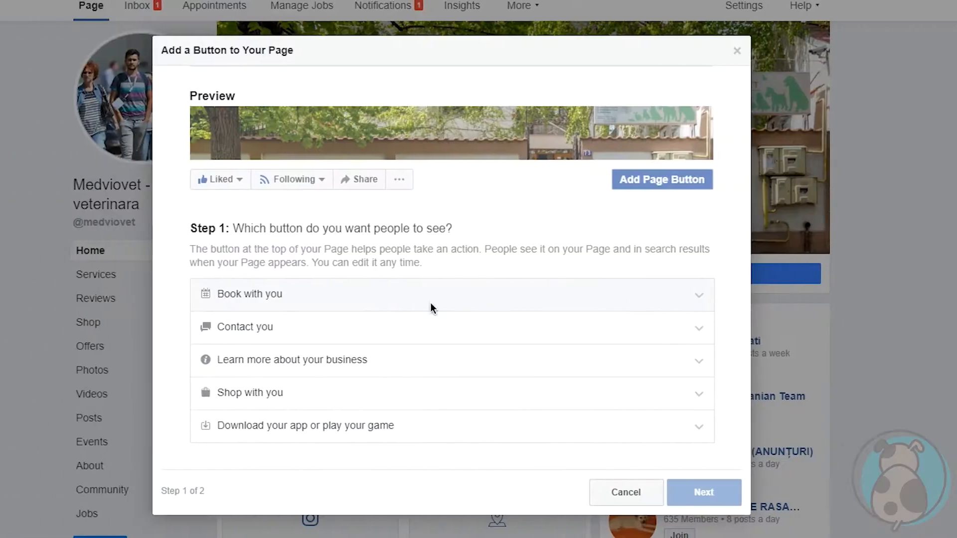
# Choose Book Now under 'Book with you' as the page button and continue
pyautogui.click(278, 295)
pyautogui.click(230, 316)
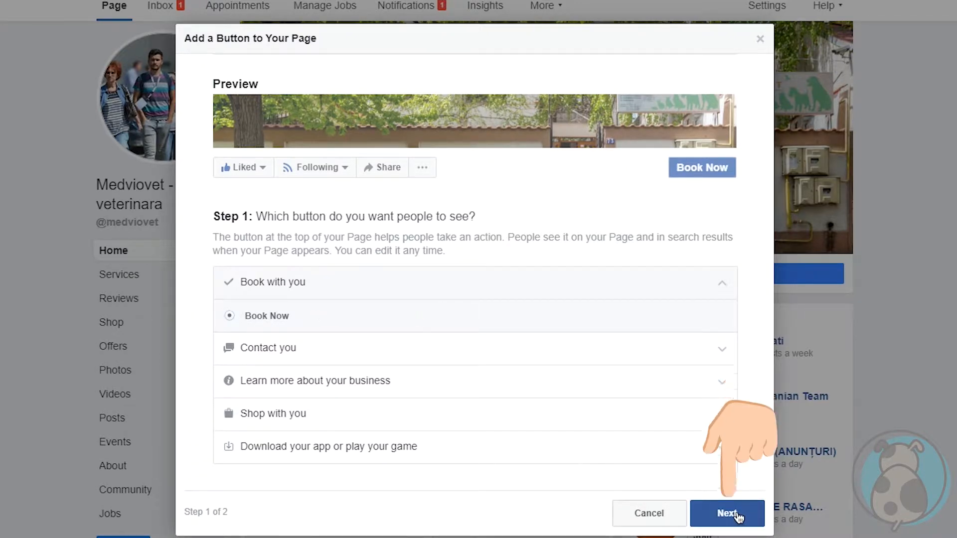
pyautogui.click(727, 513)
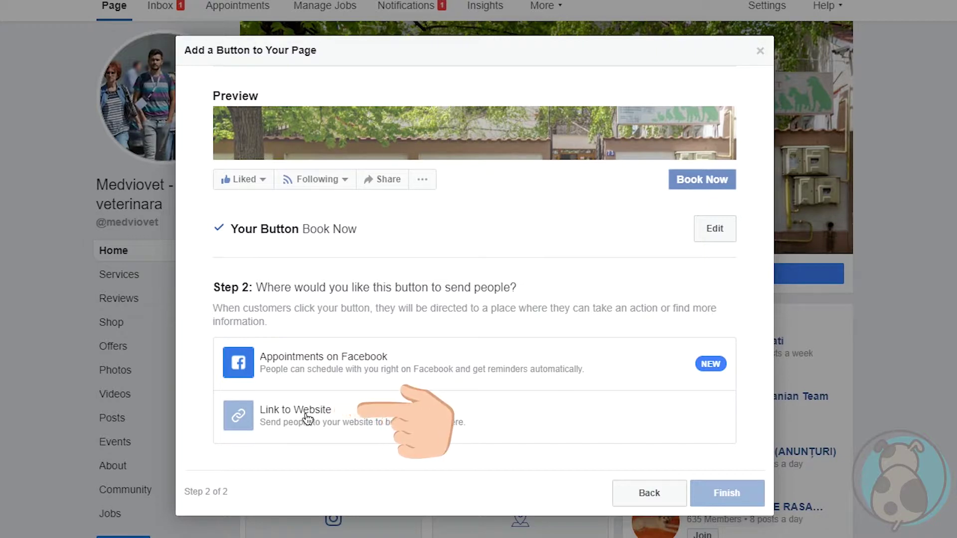
# Point the button to a website, save the Digitail calendar link as destination and finish
pyautogui.click(308, 418)
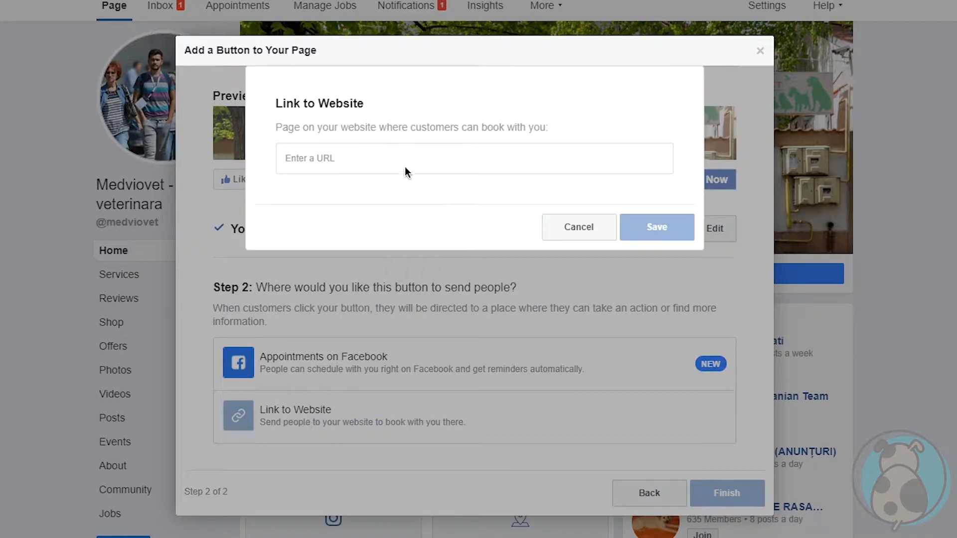
pyautogui.write('https://vet.digitail.io/clinics/clinica-digitail')
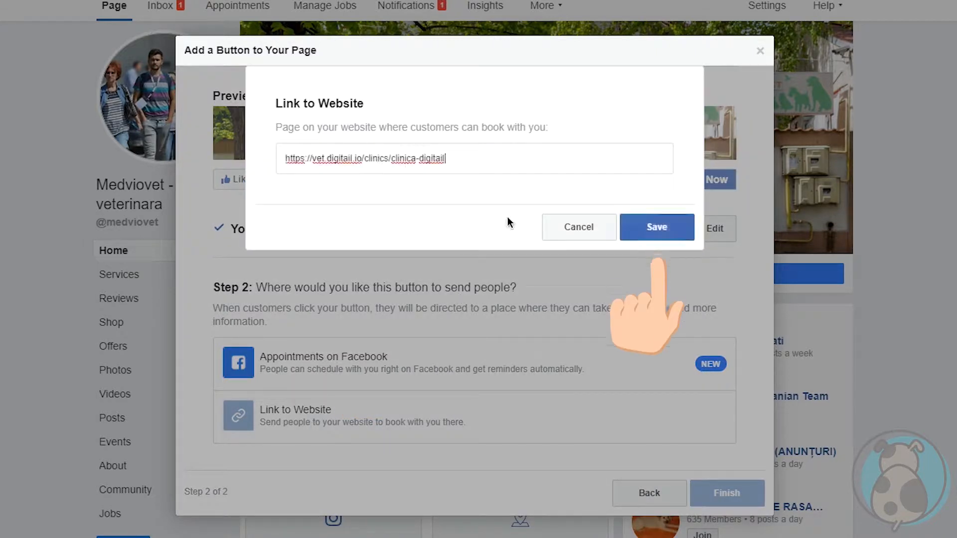
pyautogui.click(675, 226)
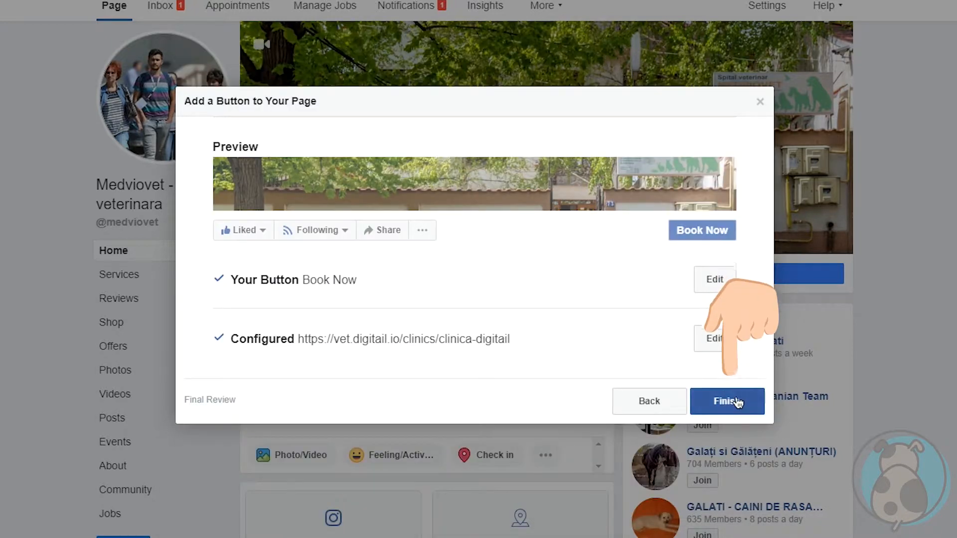
pyautogui.click(735, 398)
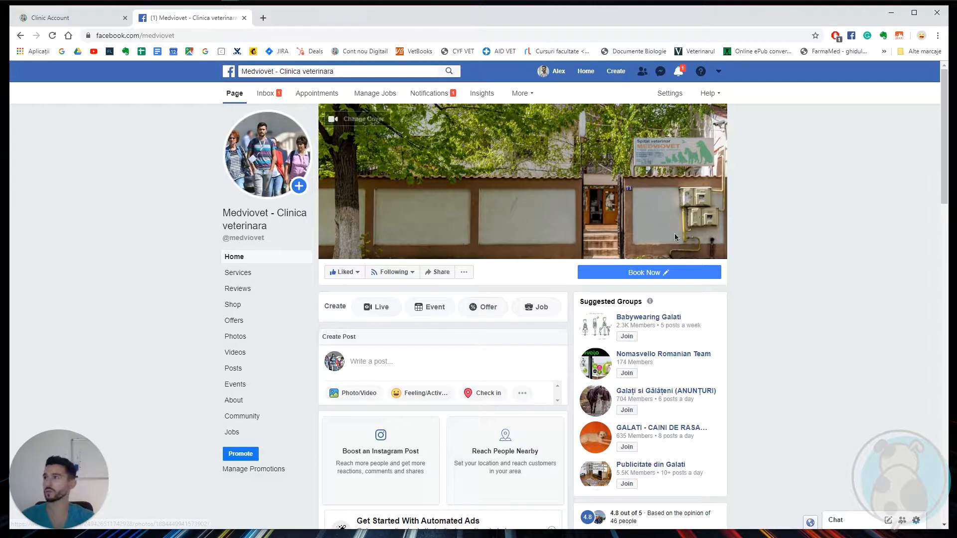
pyautogui.moveTo(351, 122)
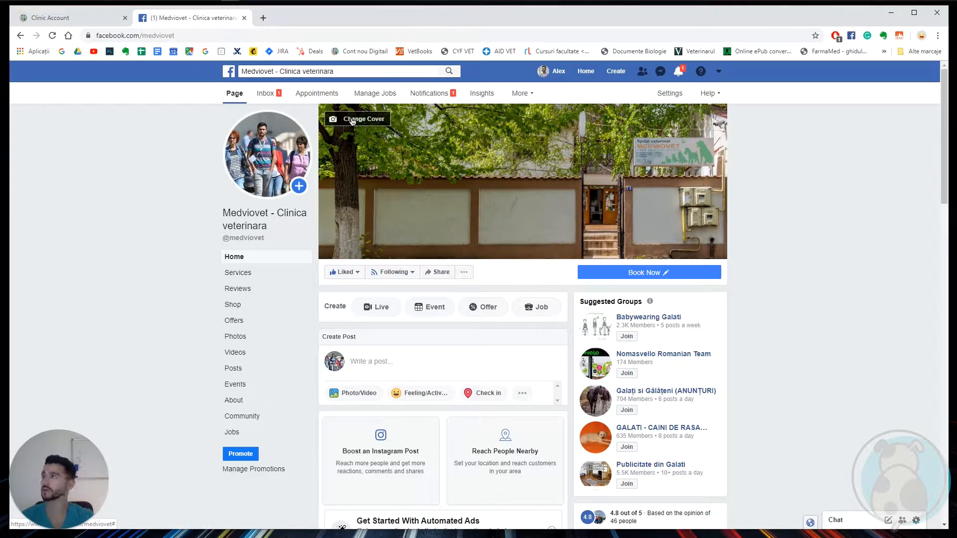
# In a private window, Google 'medvovet' and go to the clinic's Facebook page from the results
pyautogui.hotkey('ctrl', 'shift', 'n')
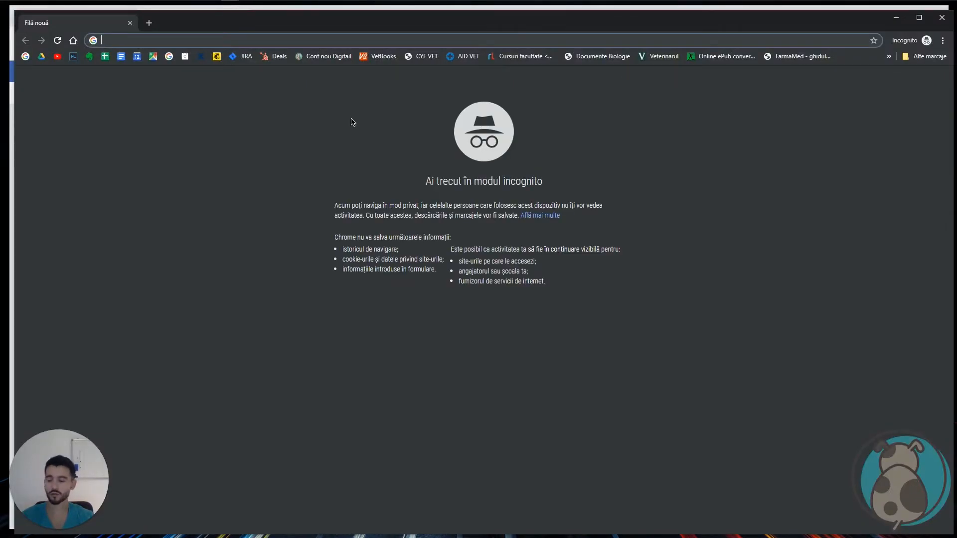
pyautogui.write('google.com')
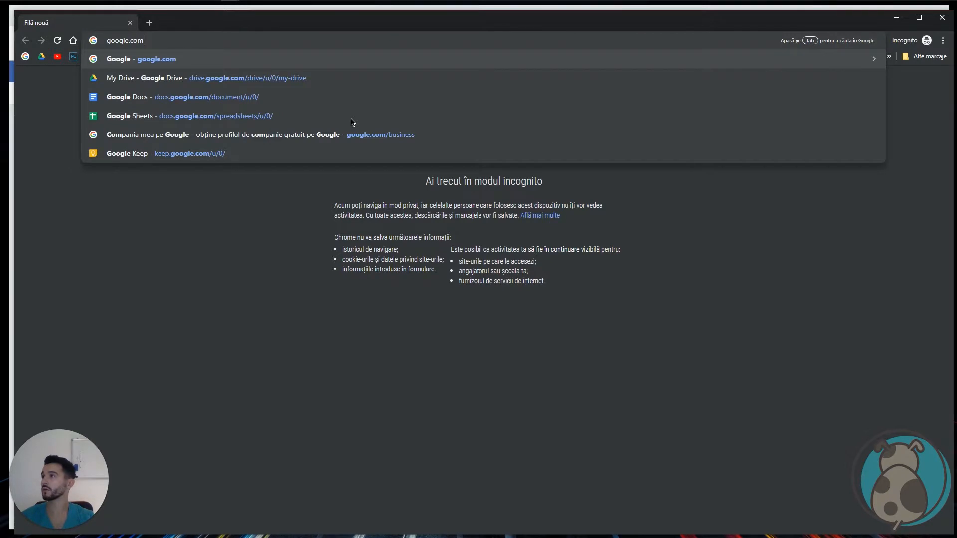
pyautogui.press('Return')
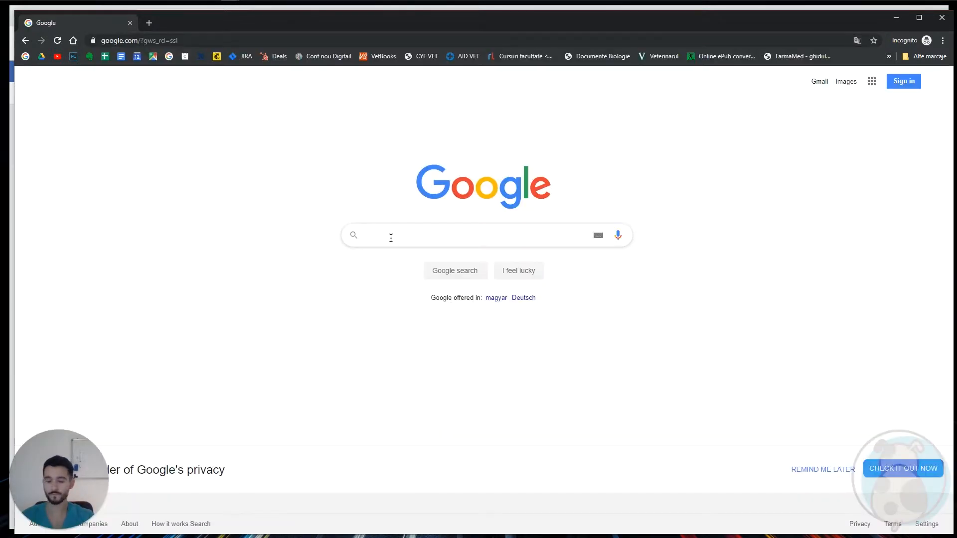
pyautogui.write('medviovet')
pyautogui.press('Return')
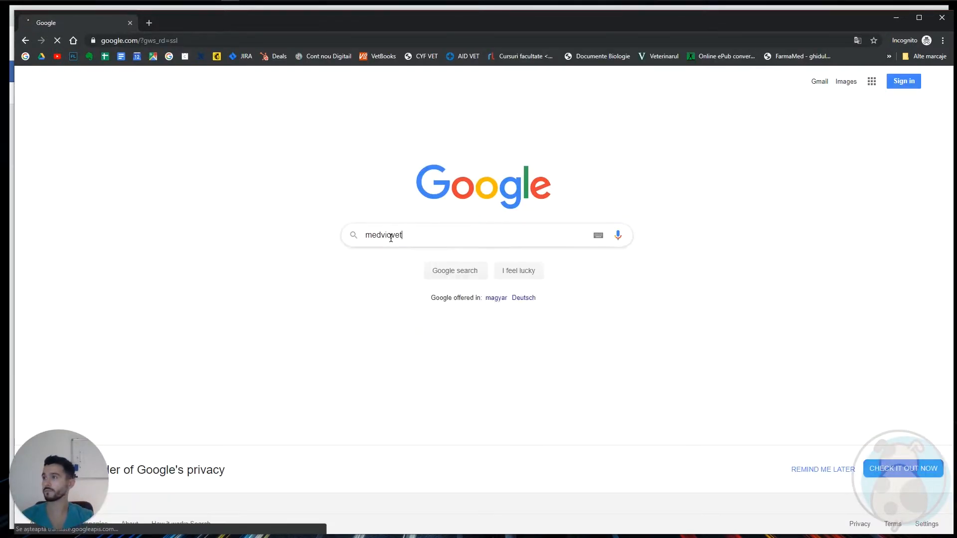
pyautogui.scroll(-2, 465, 304)
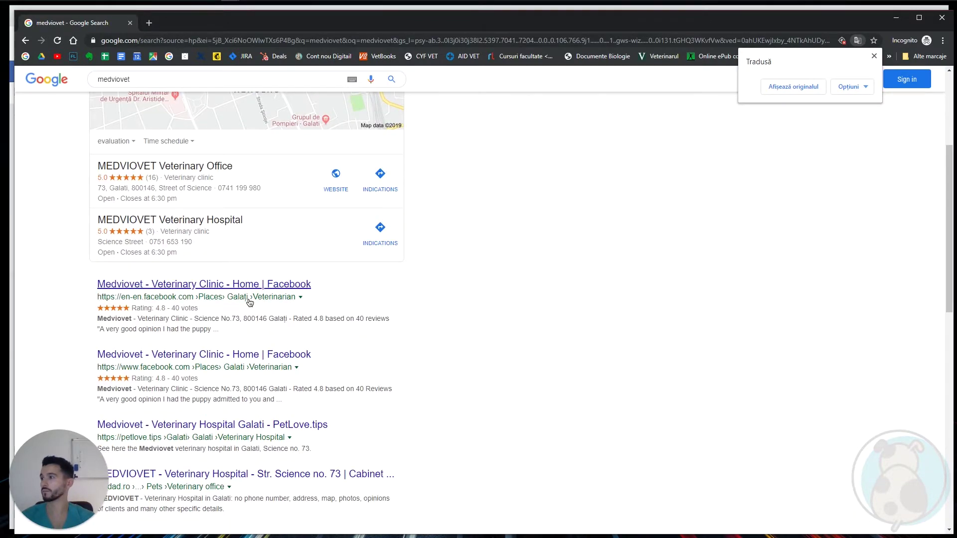
pyautogui.click(219, 285)
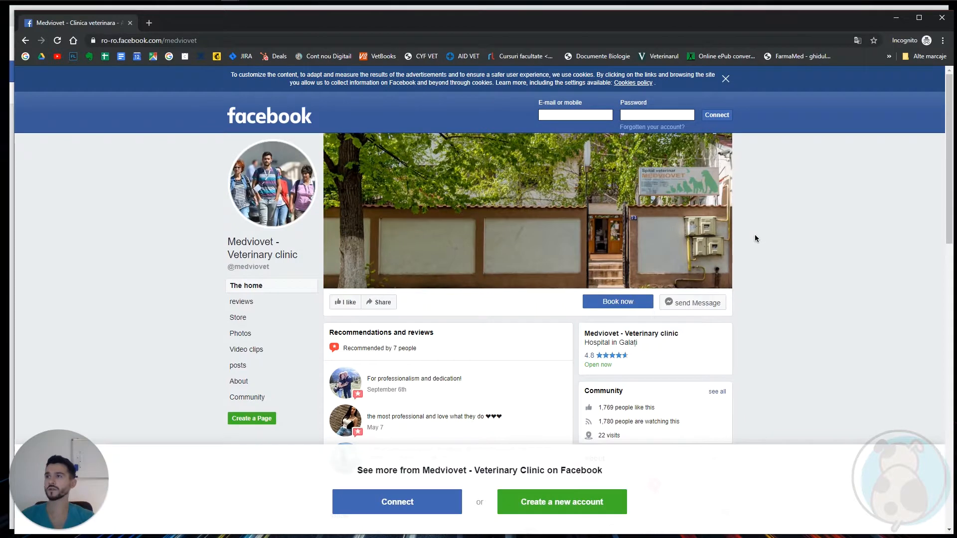
# Test that the public page's Book now button leads to the Digitail booking page
pyautogui.click(621, 303)
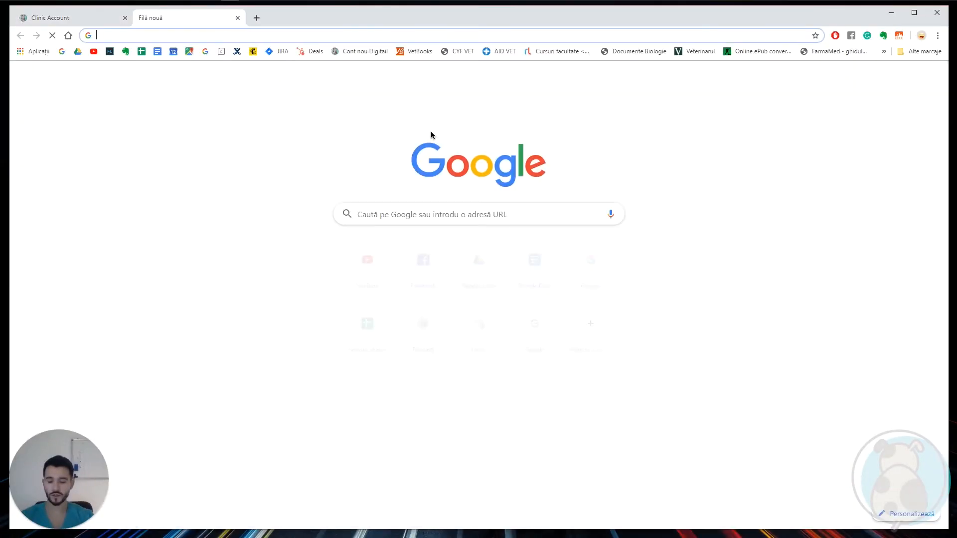
pyautogui.write('google')
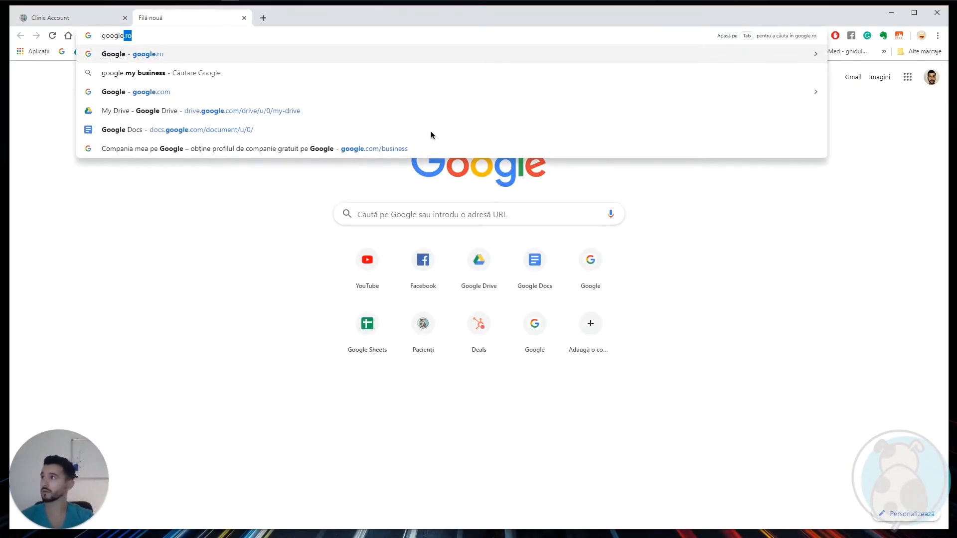
pyautogui.write('.com')
# Google 'google my business', go to its site and enter the MEDVIOVET business dashboard
pyautogui.press('Return')
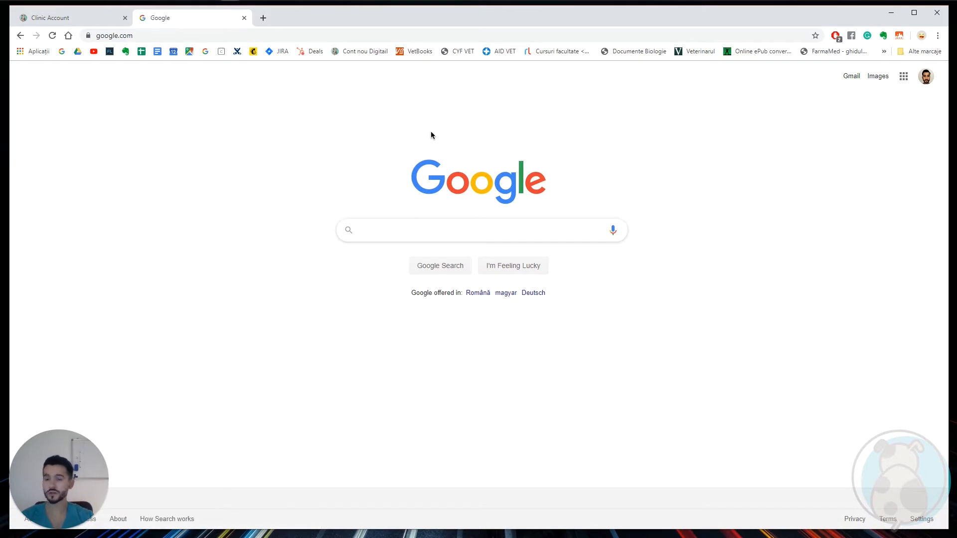
pyautogui.write('google ')
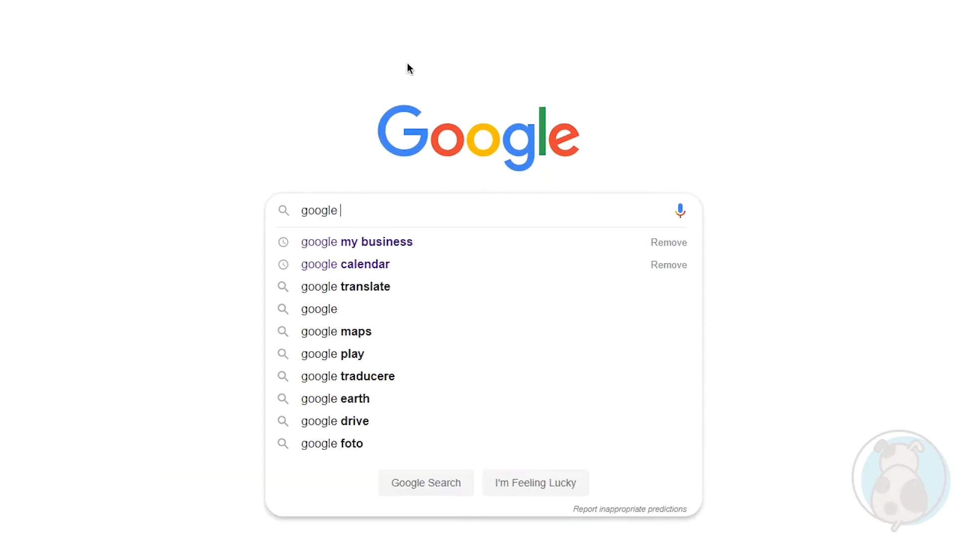
pyautogui.write('my')
pyautogui.press('Down')
pyautogui.press('Return')
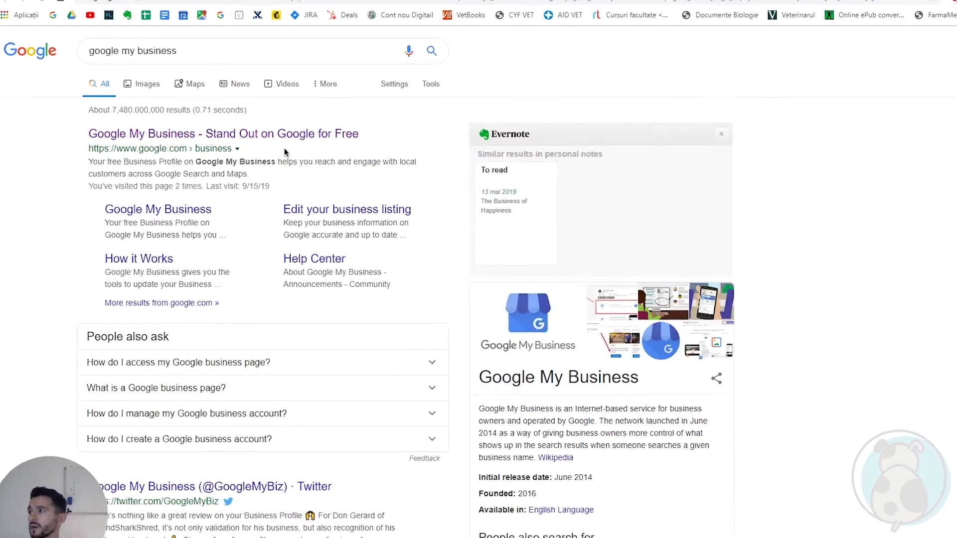
pyautogui.click(285, 134)
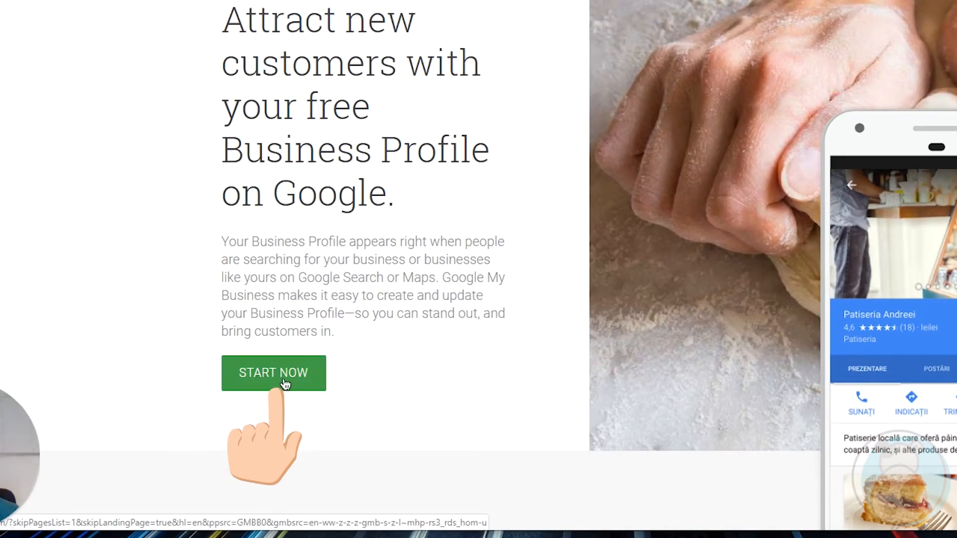
pyautogui.click(269, 429)
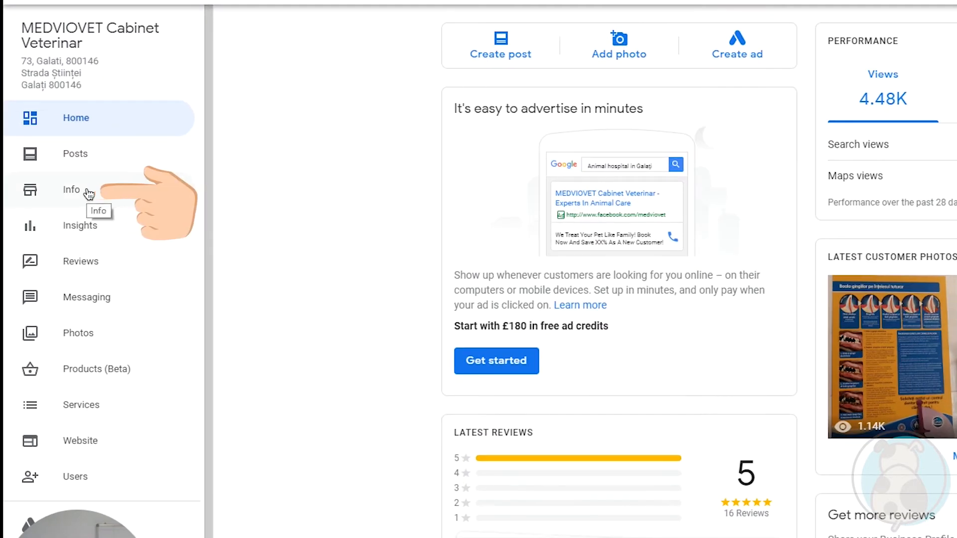
# Go to the listing's Info section showing its business details
pyautogui.click(146, 191)
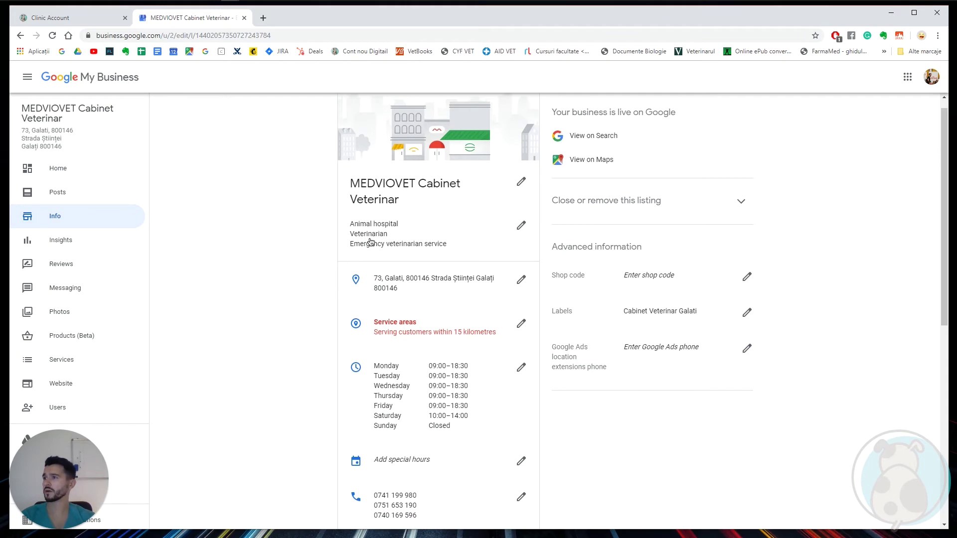
pyautogui.scroll(-1, 369, 241)
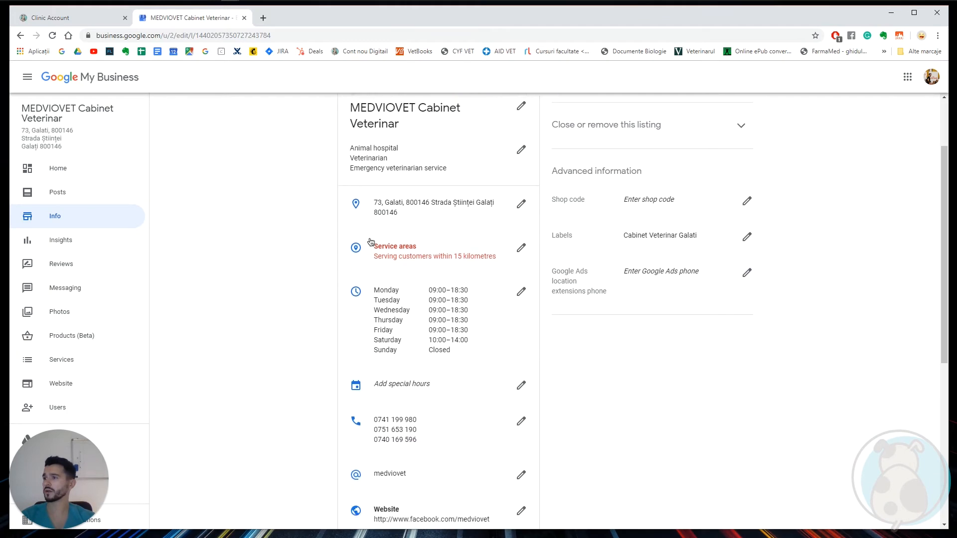
pyautogui.scroll(-2, 370, 242)
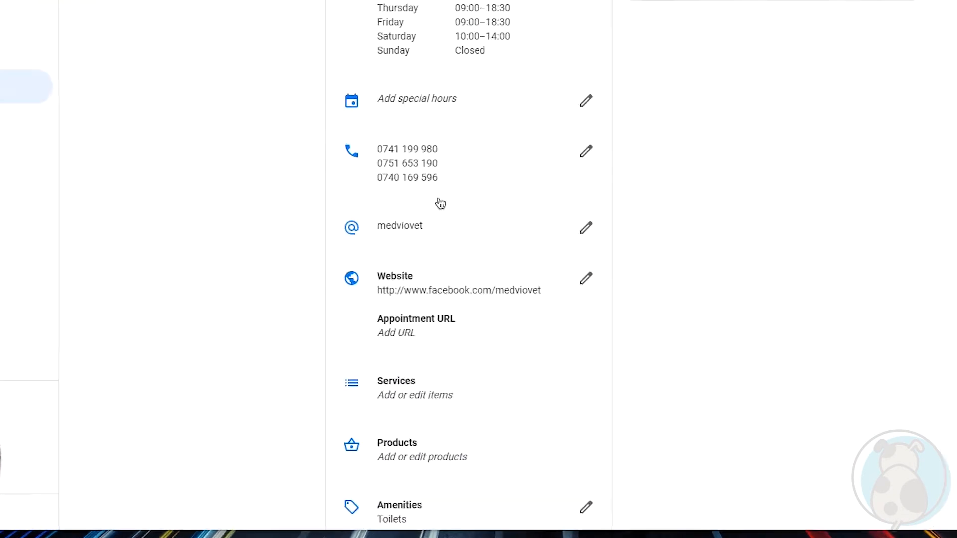
# Paste the Digitail calendar link as the listing's Appointment URL and apply it
pyautogui.click(427, 320)
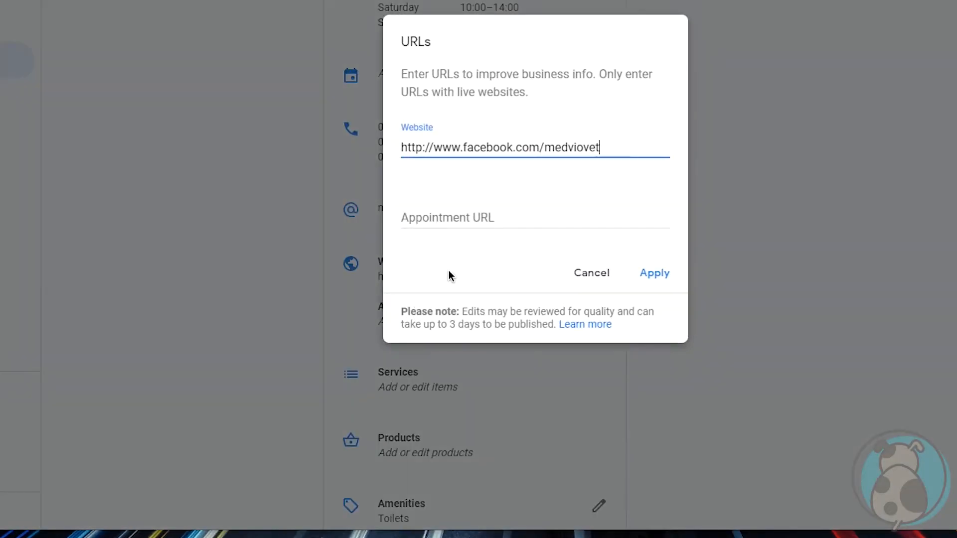
pyautogui.click(466, 220)
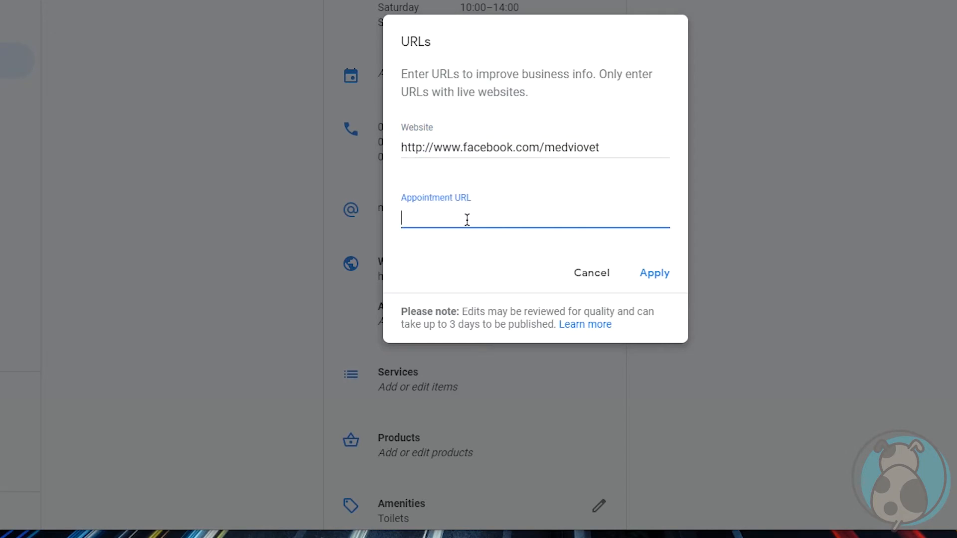
pyautogui.write('https://vet.digitail.io/clinics/clinica-digitail')
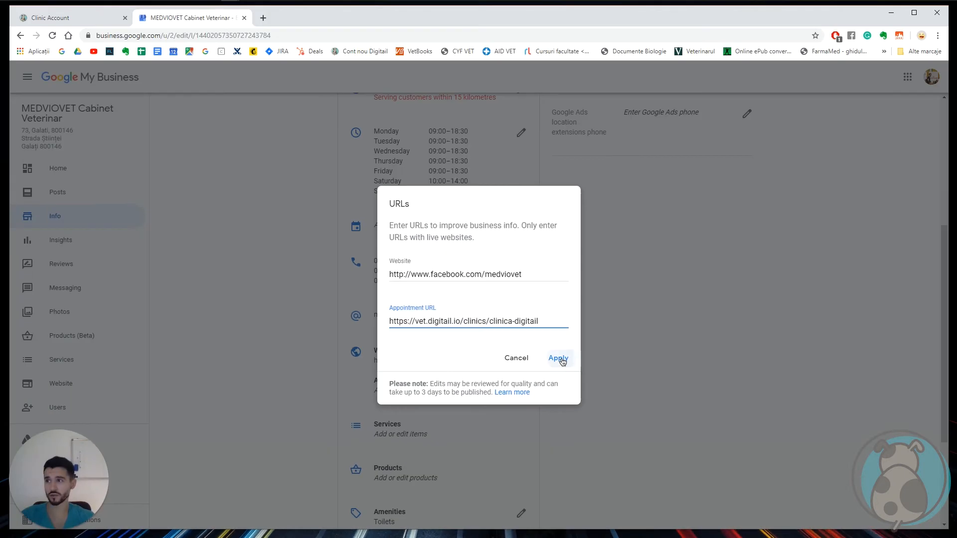
pyautogui.click(658, 275)
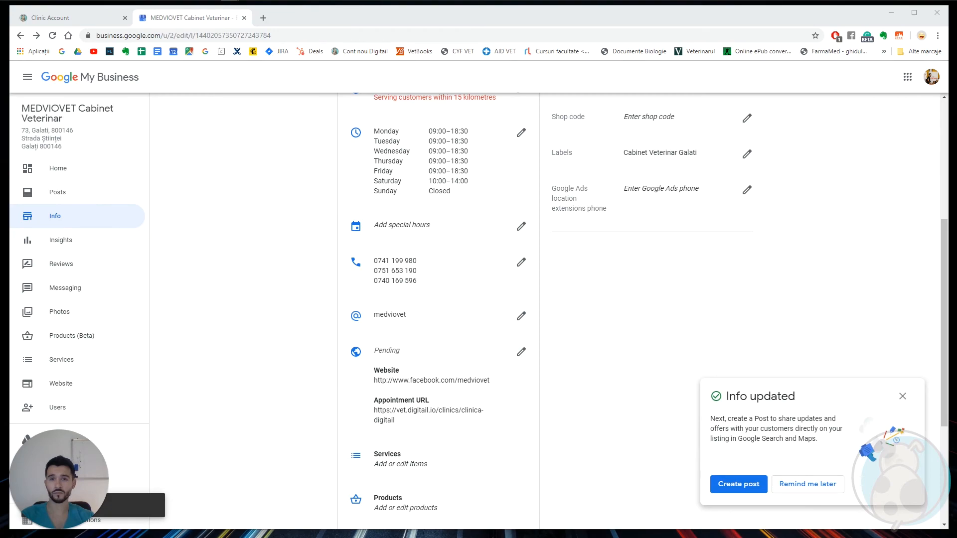